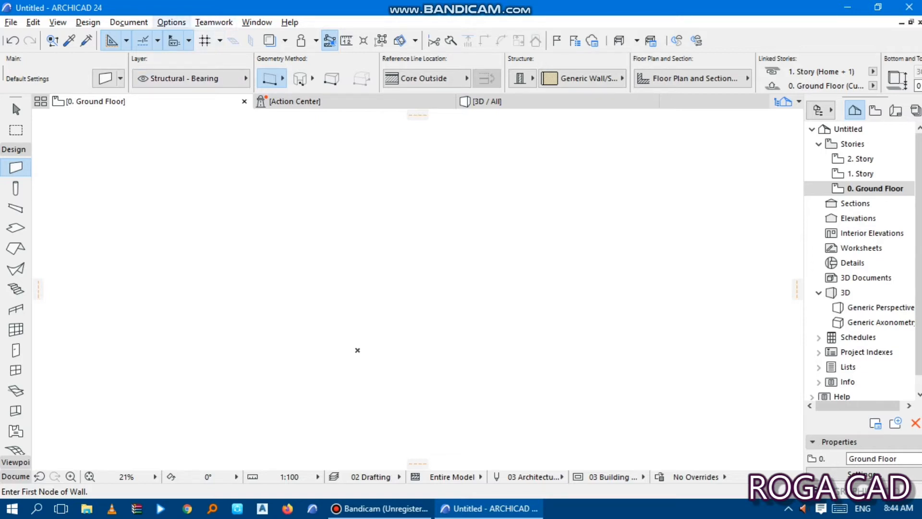
- In the project's working units, set the length unit to centimeter and the area unit to square centimeter
left_click(171, 22)
mouse_move(208, 149)
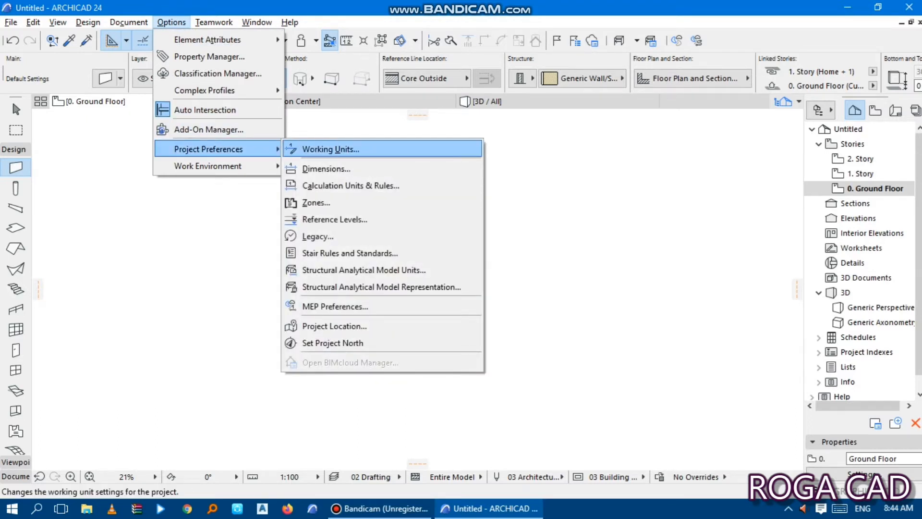
left_click(330, 149)
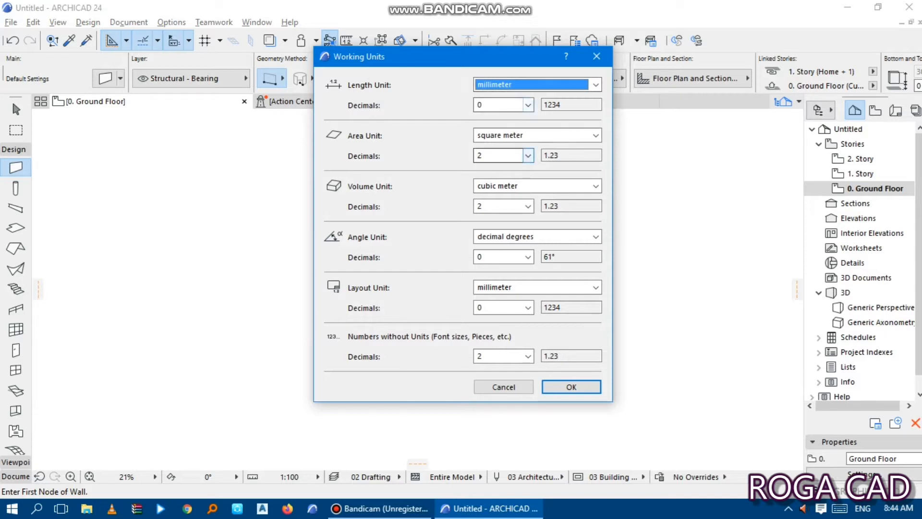
left_click(595, 85)
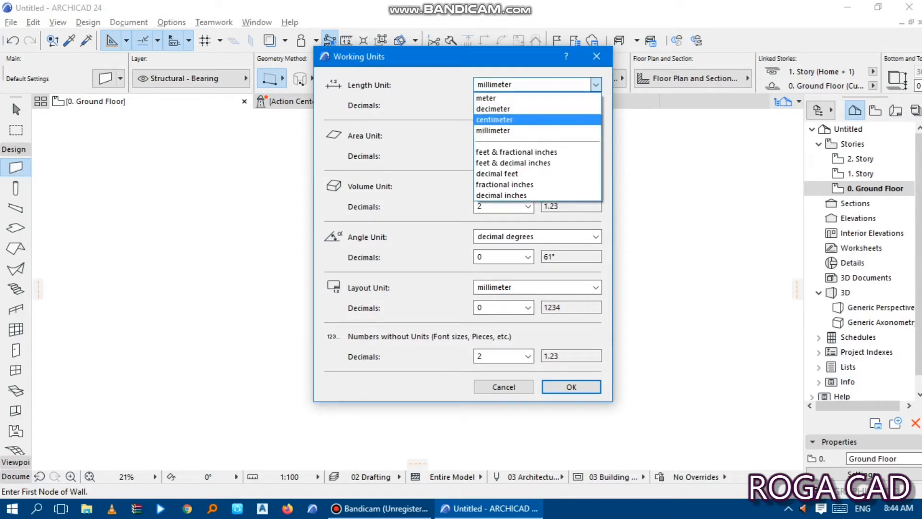
key("Return")
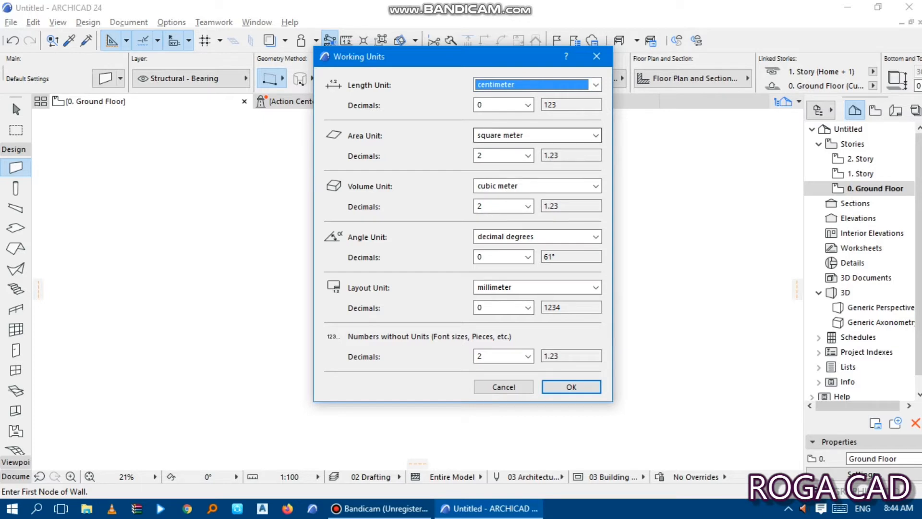
left_click(596, 136)
key("Return")
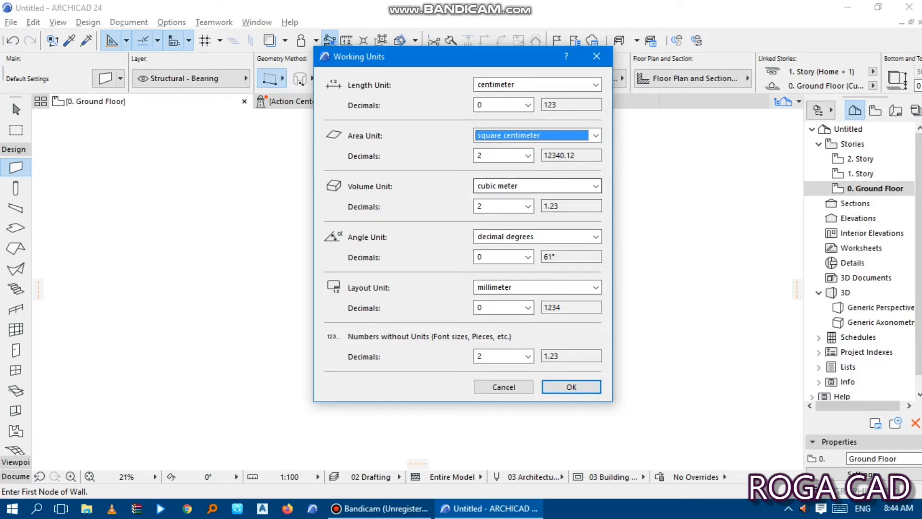
- Set the working volume unit to cubic centimeter and the layout unit to centimeter
left_click(595, 185)
key("Up")
key("Up")
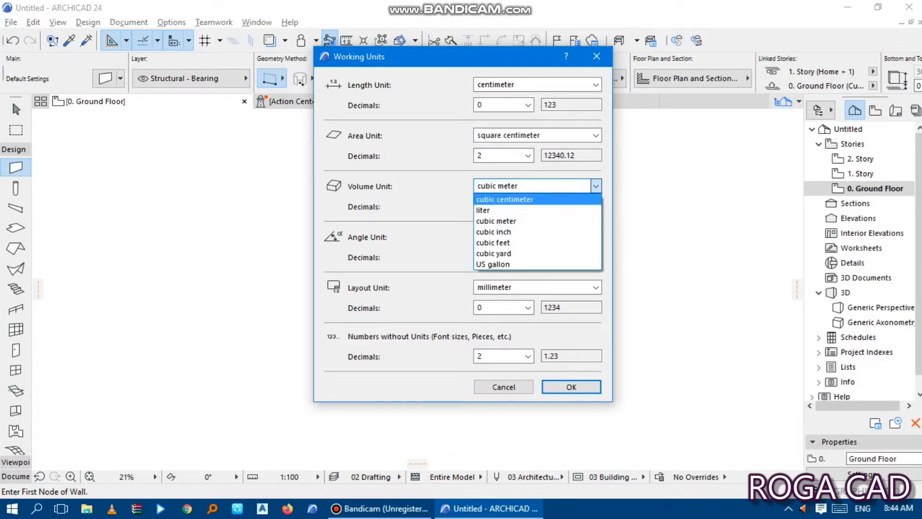
key("Return")
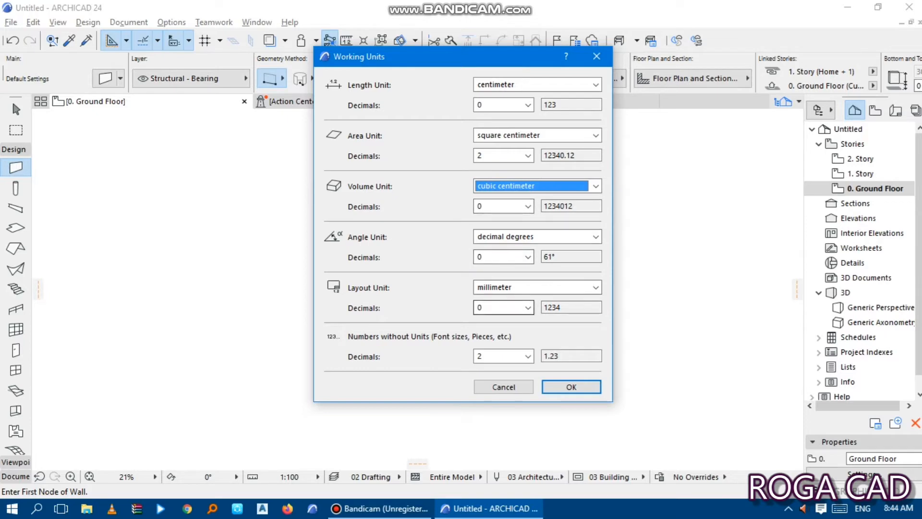
left_click(596, 287)
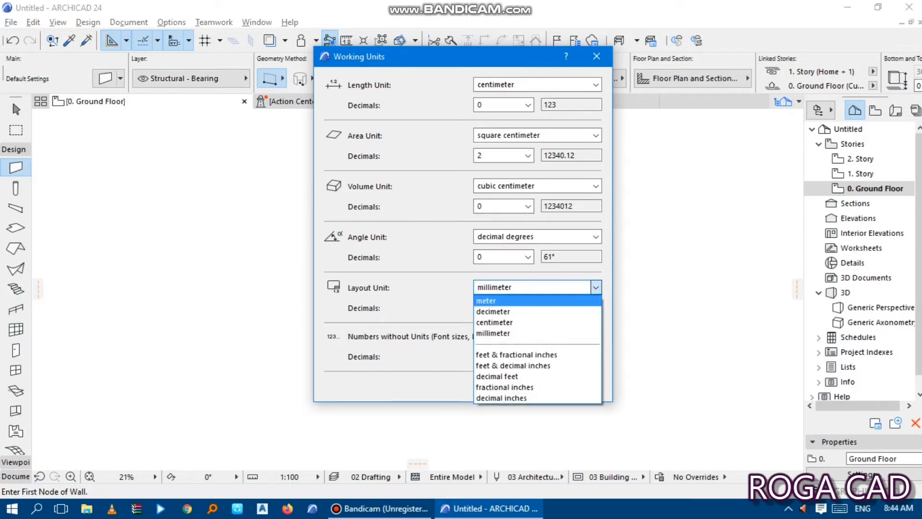
left_click(552, 322)
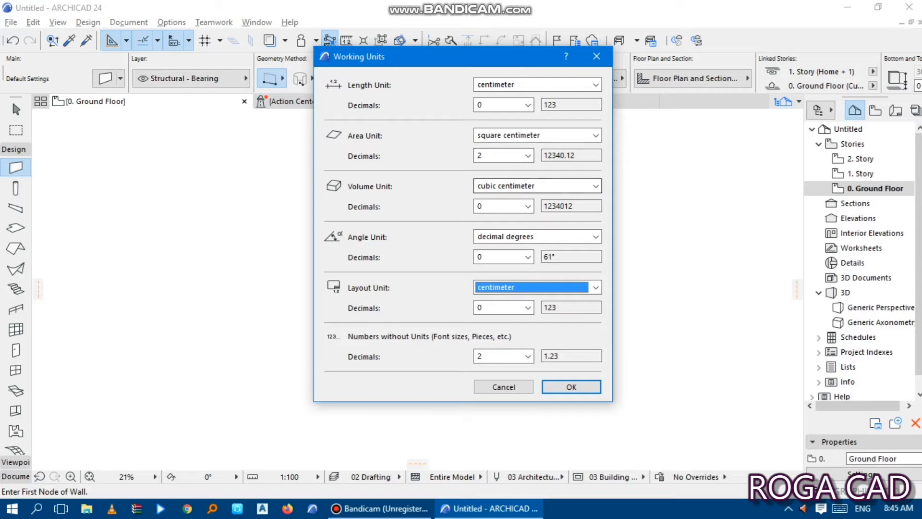
- Set the decimals of the area unit and of numbers without units to 0 and apply the working units
left_click(528, 156)
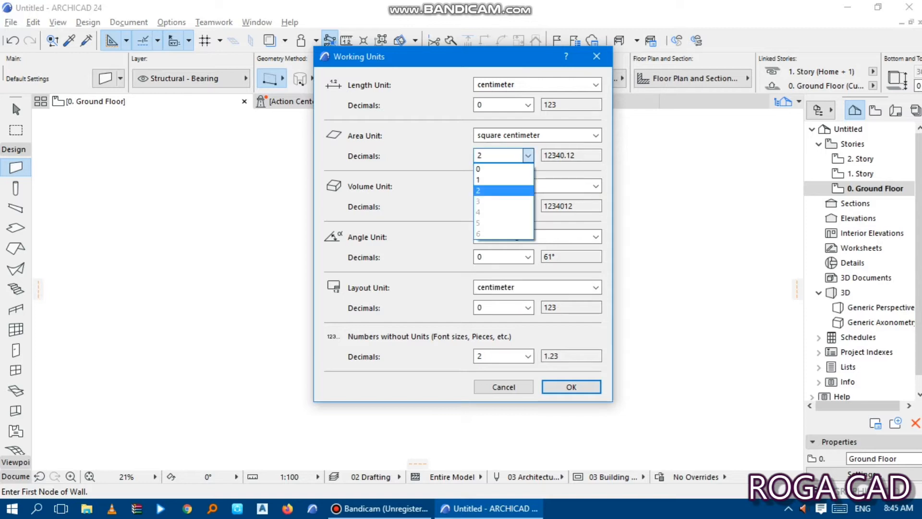
left_click(504, 169)
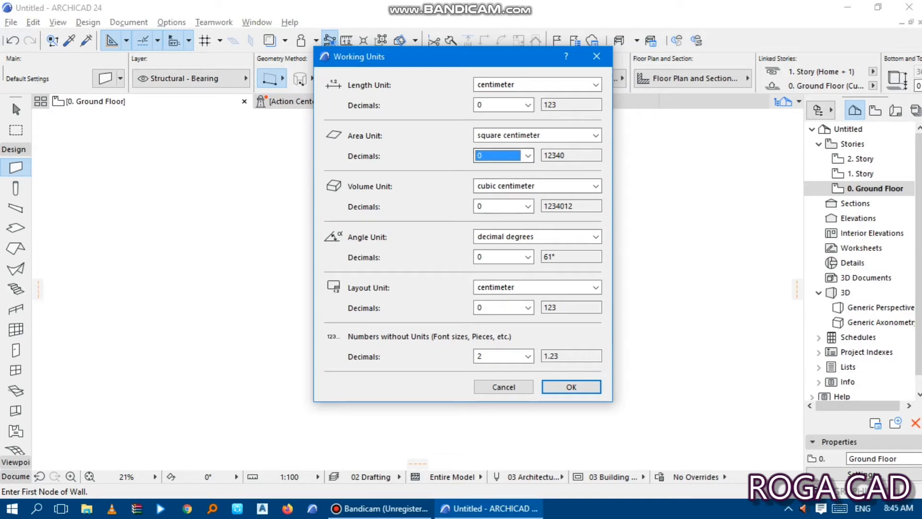
left_click(528, 356)
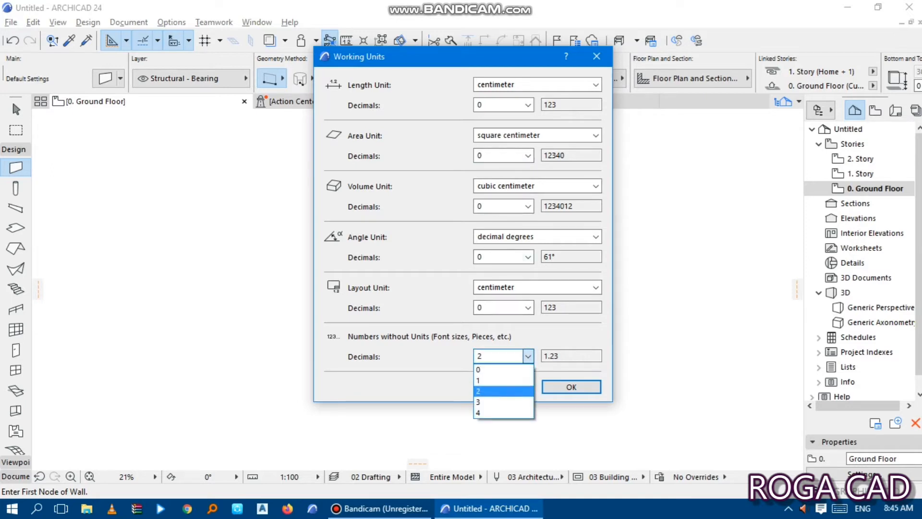
left_click(485, 367)
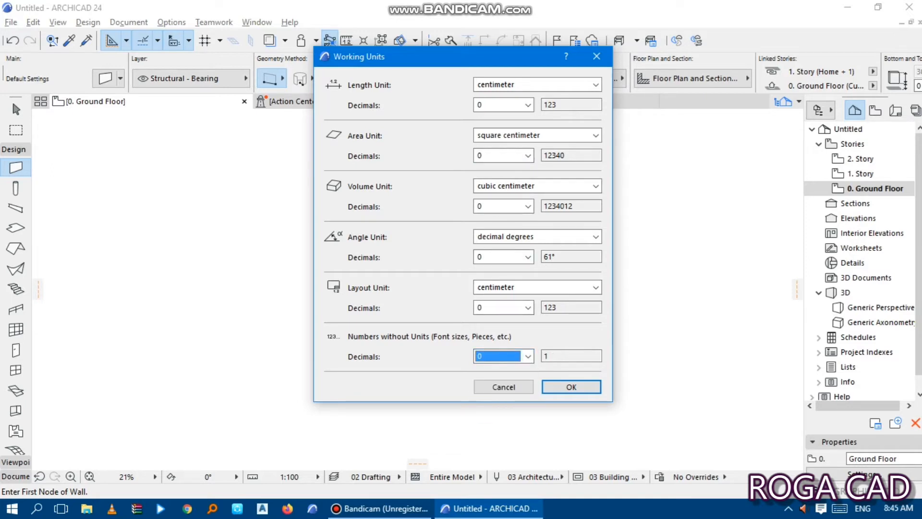
key("Return")
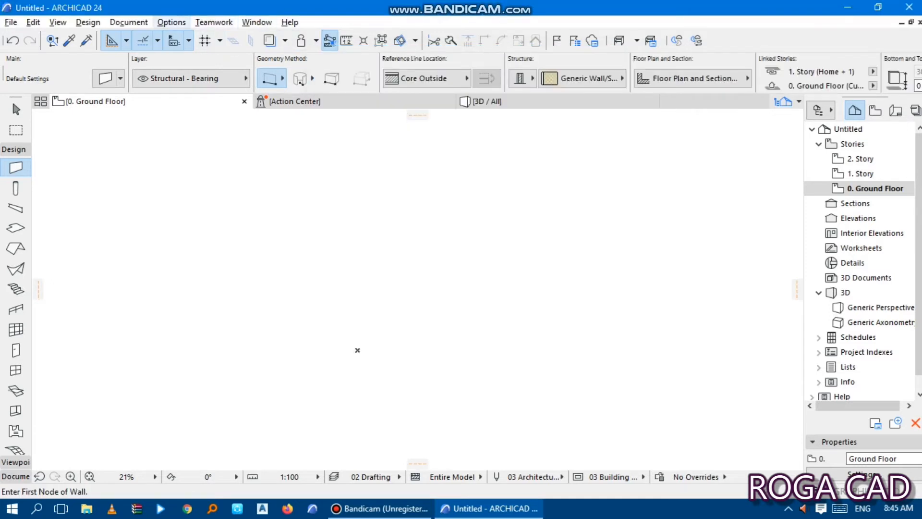
- In the project's dimension preferences, set linear dimensions to centimeter with 0 decimals and apply
left_click(171, 22)
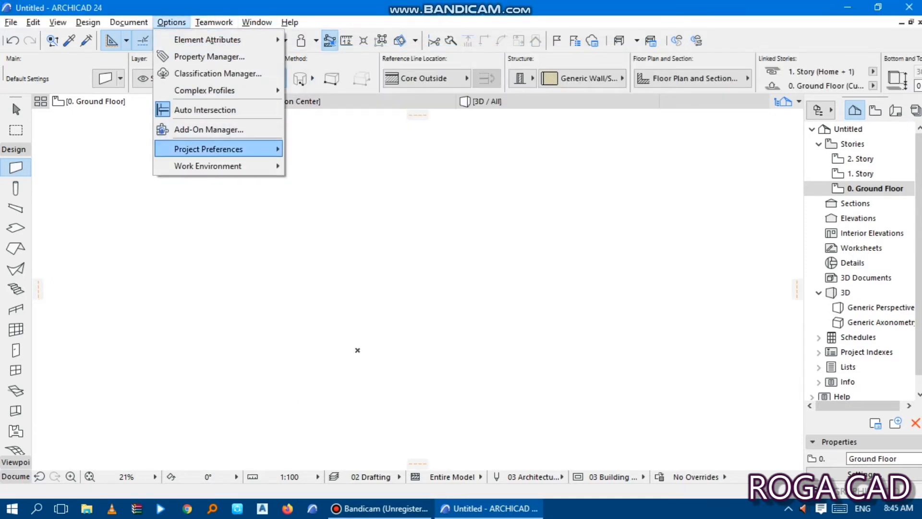
mouse_move(208, 149)
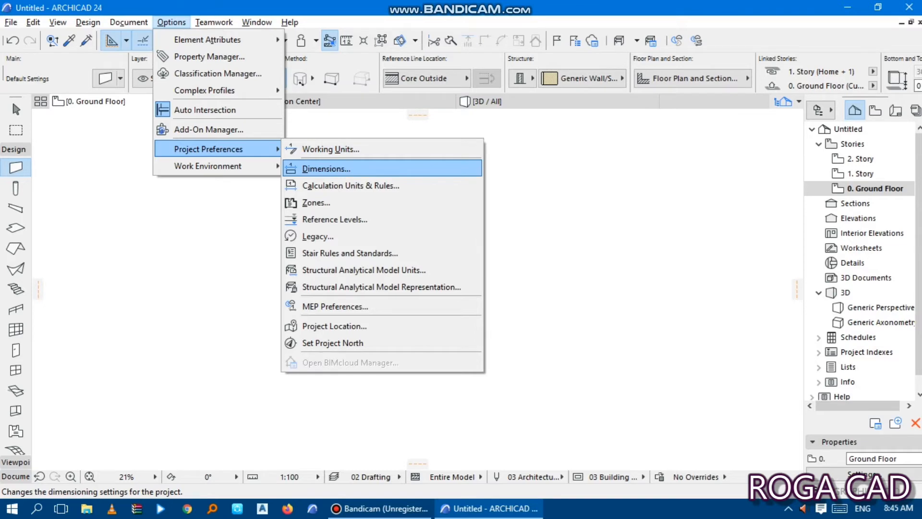
left_click(341, 169)
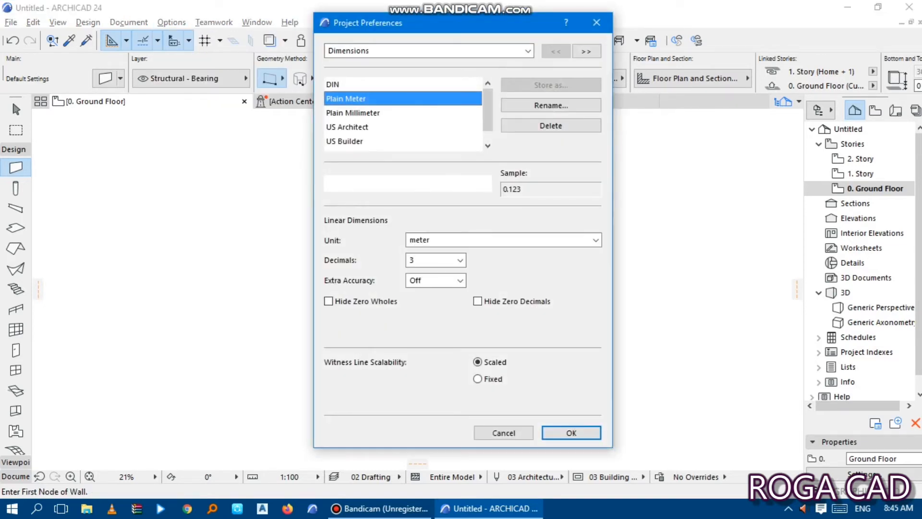
left_click(595, 240)
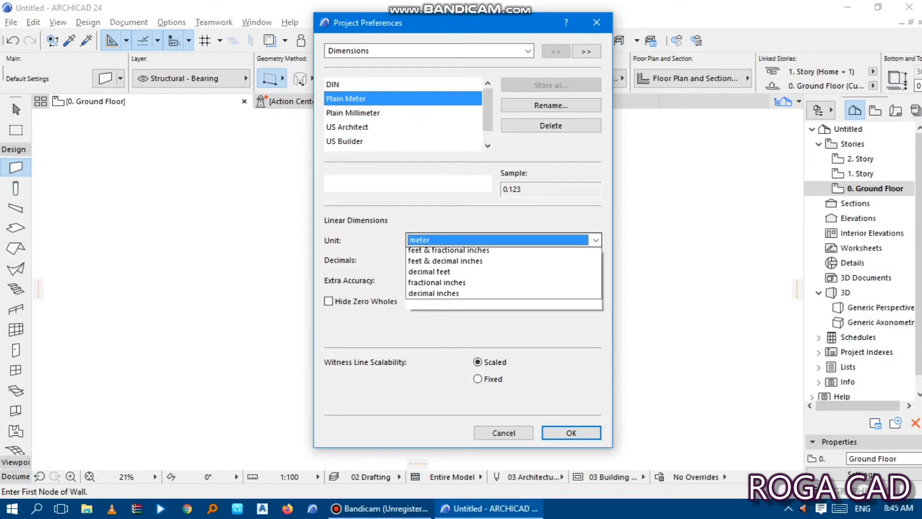
left_click(426, 274)
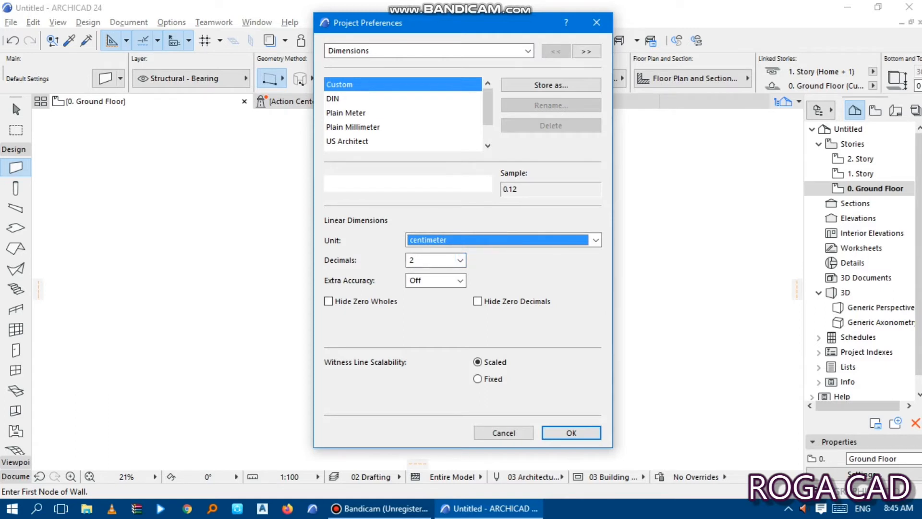
left_click(460, 260)
left_click(435, 273)
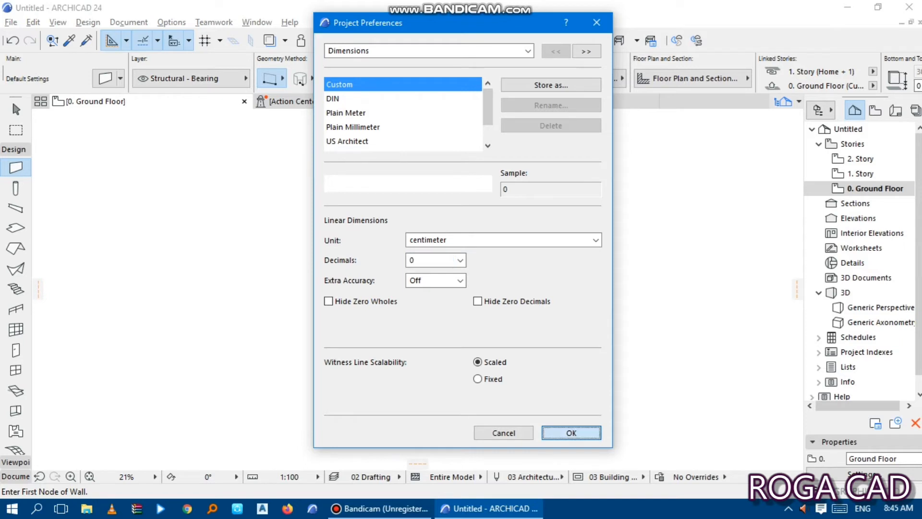
left_click(571, 432)
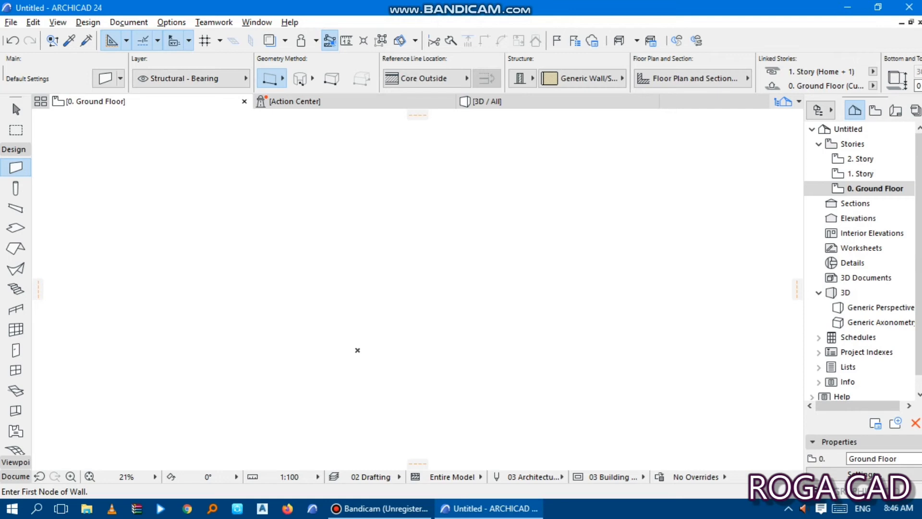
- Draw a horizontal wall 700 cm long on the ground floor plan
left_click(202, 231)
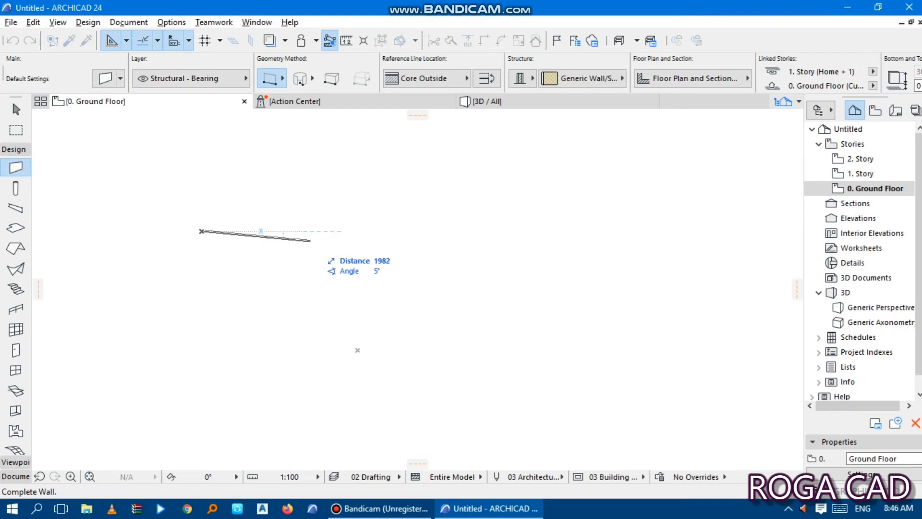
key("shift")
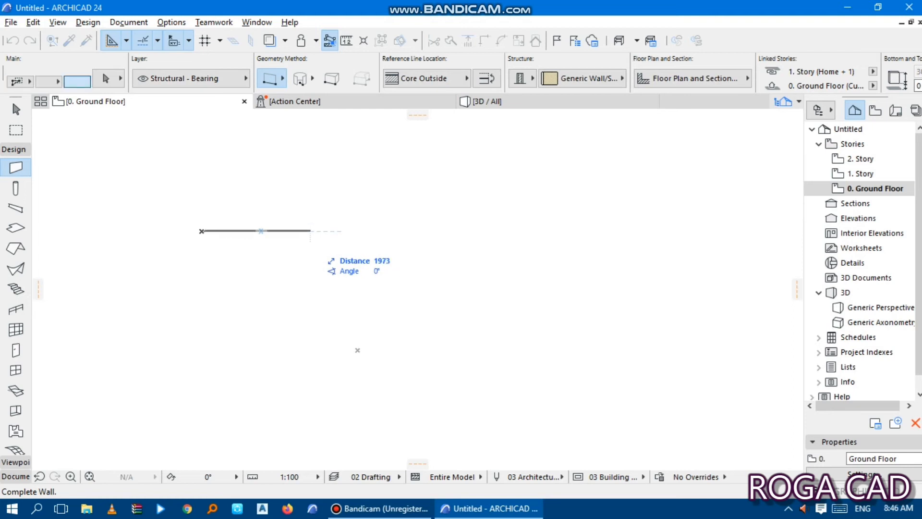
key("Tab")
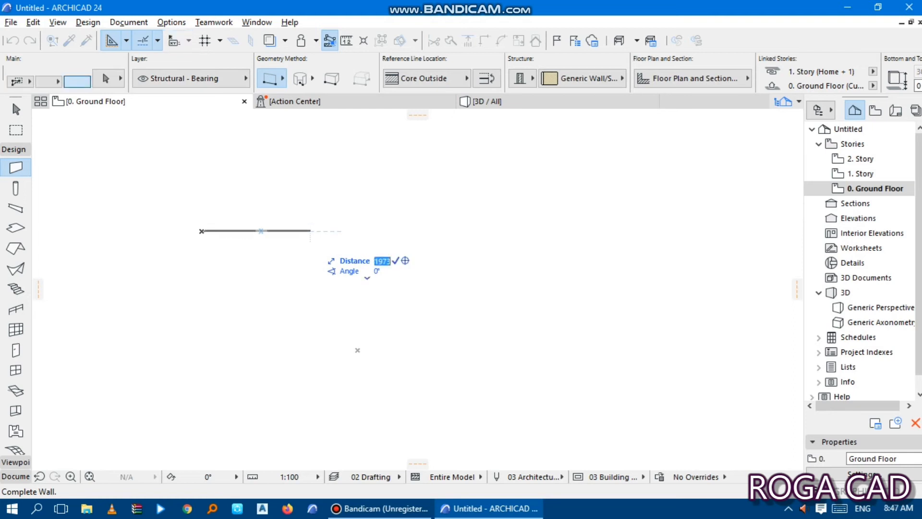
type("700")
key("Return")
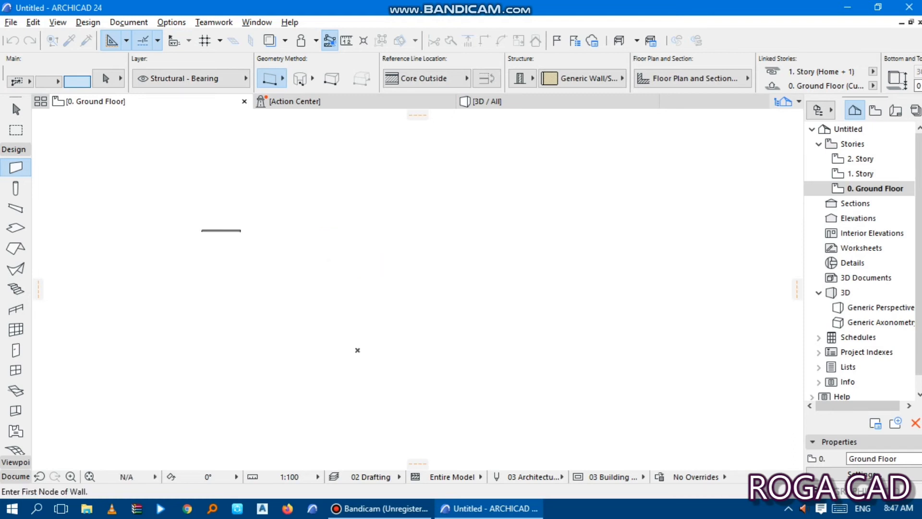
- Add a linear dimension between the two ends of the wall's upper edge and place it above the wall
scroll(210, 235, "up", 5)
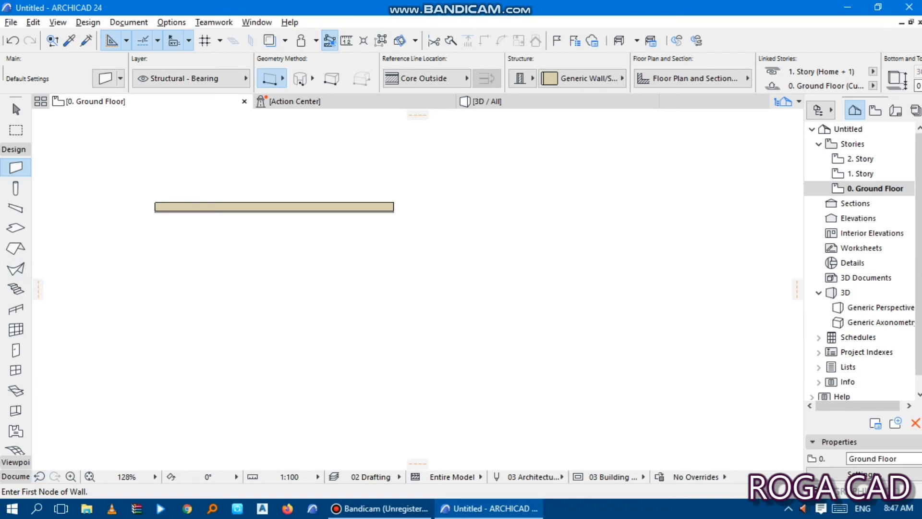
left_click(15, 476)
left_click(16, 195)
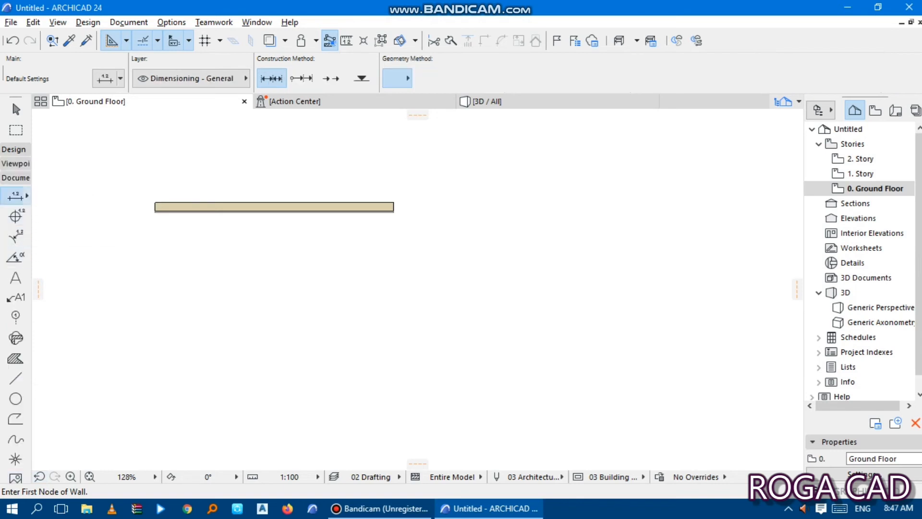
left_click(155, 202)
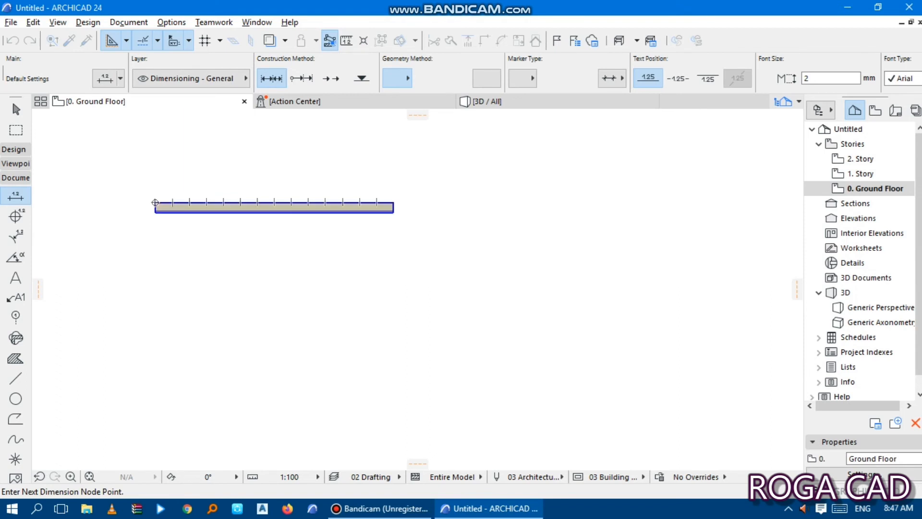
left_click(394, 203)
double_click(292, 194)
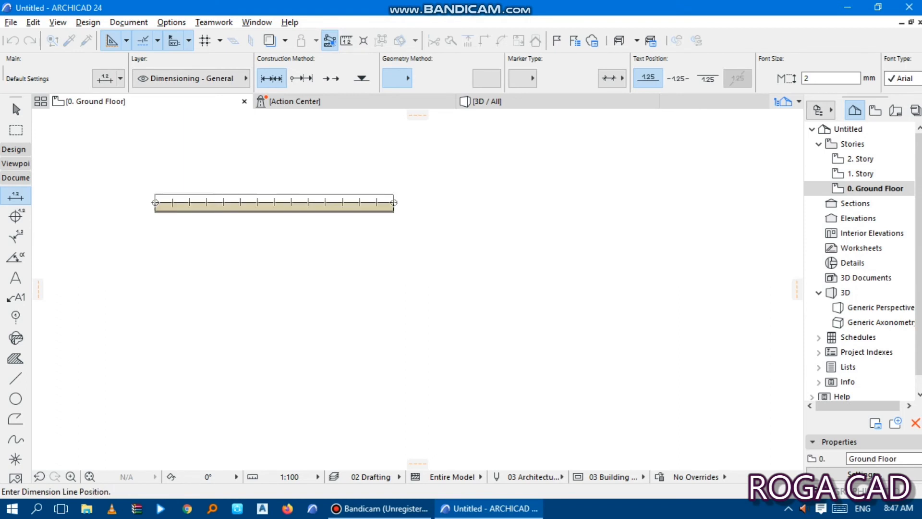
left_click(283, 185)
- Examine the wall and its length dimension up close and as a whole
scroll(262, 177, "up", 2)
scroll(208, 171, "up", 2)
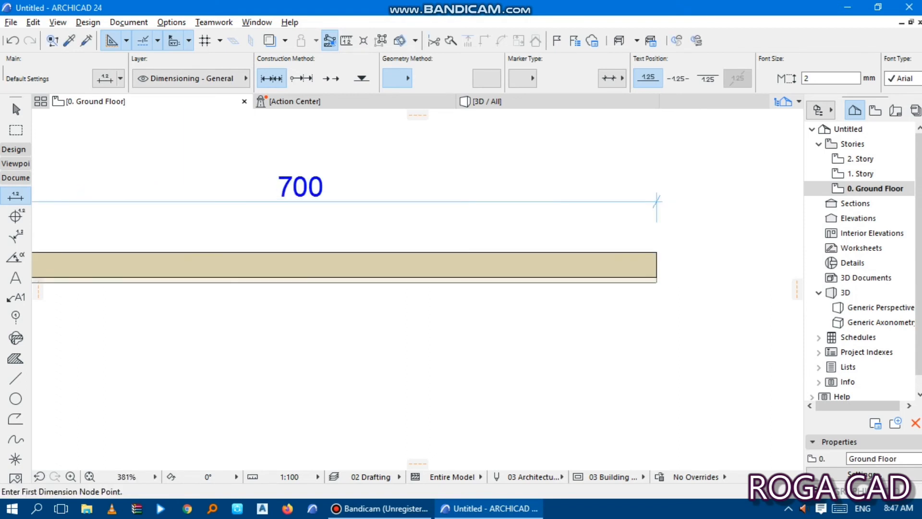
scroll(551, 242, "down", 2)
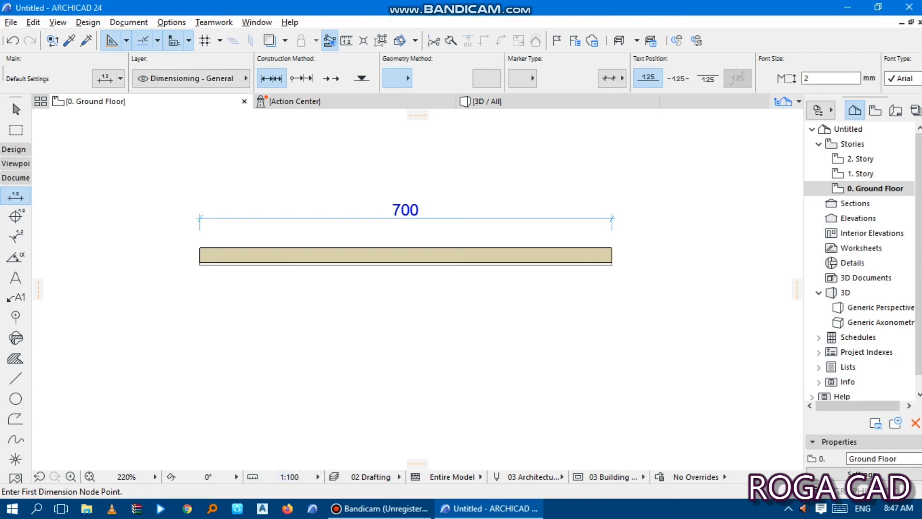
scroll(512, 241, "up", 1)
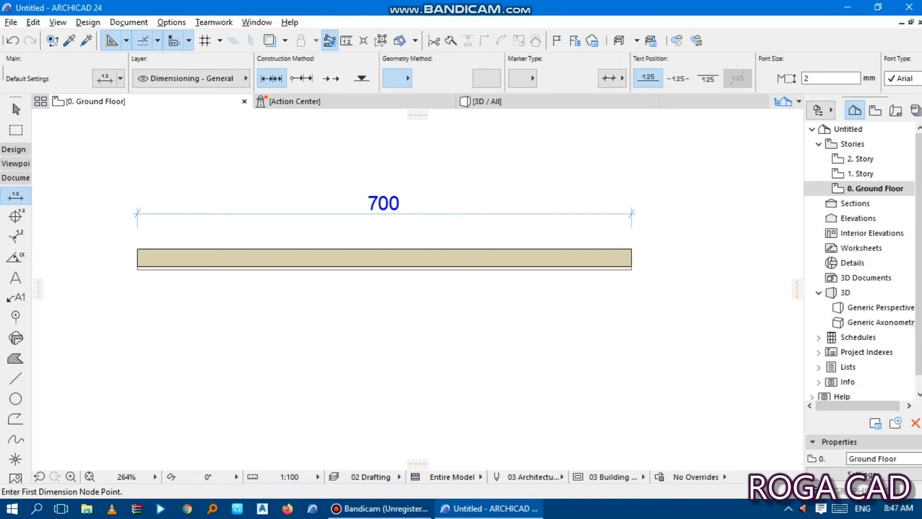
scroll(355, 250, "down", 3)
scroll(380, 216, "up", 6)
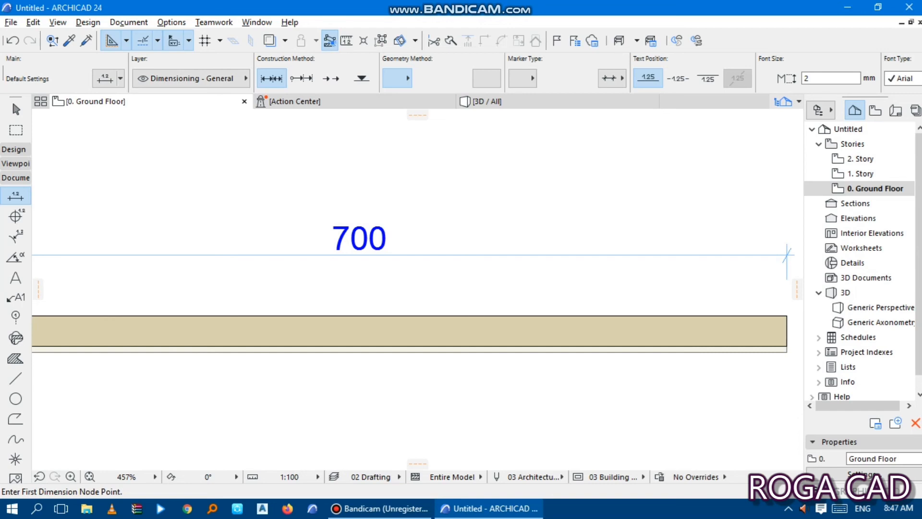
scroll(350, 231, "down", 4)
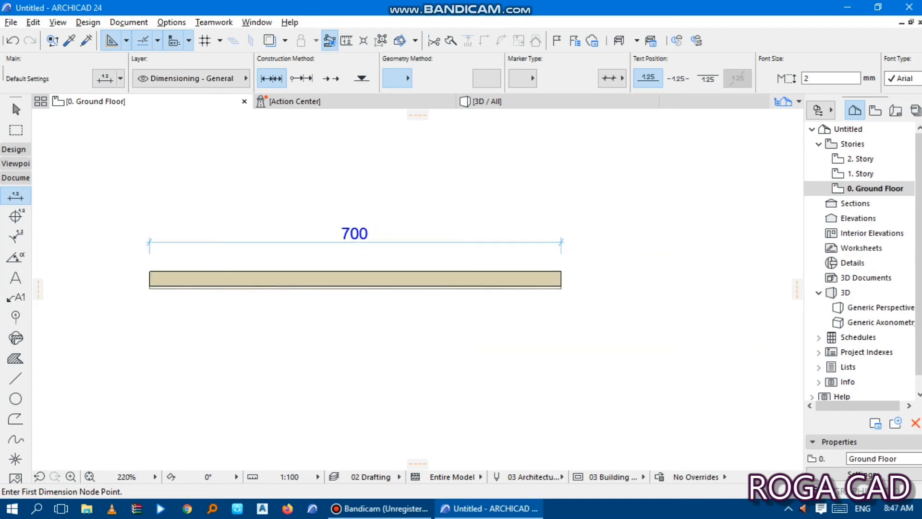
middle_click_drag(355, 287, 384, 279)
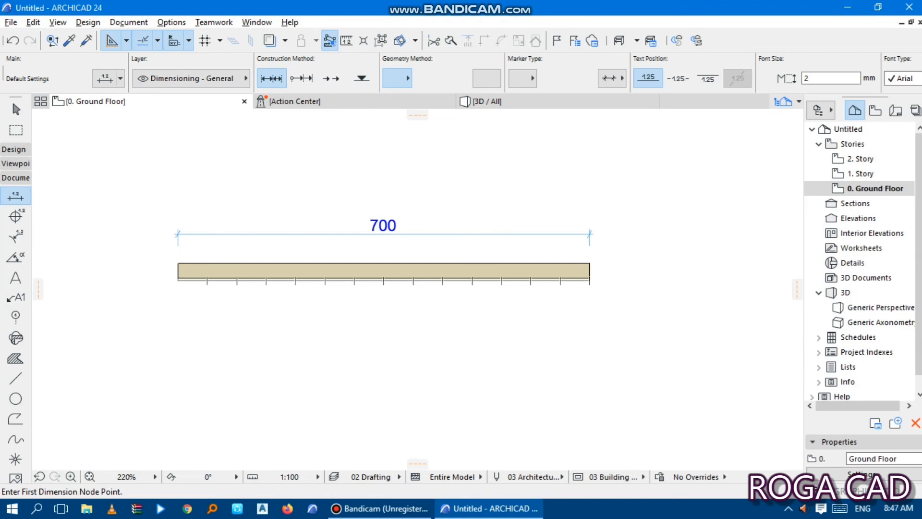